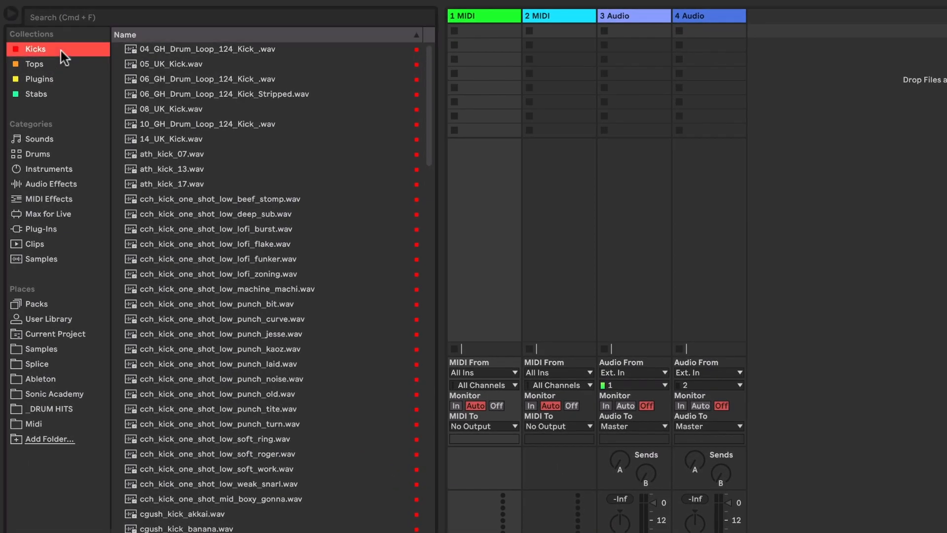
Look through the contents of the Tops, Plugins, Stabs and Kicks collections.
left_click(61, 62)
left_click(63, 76)
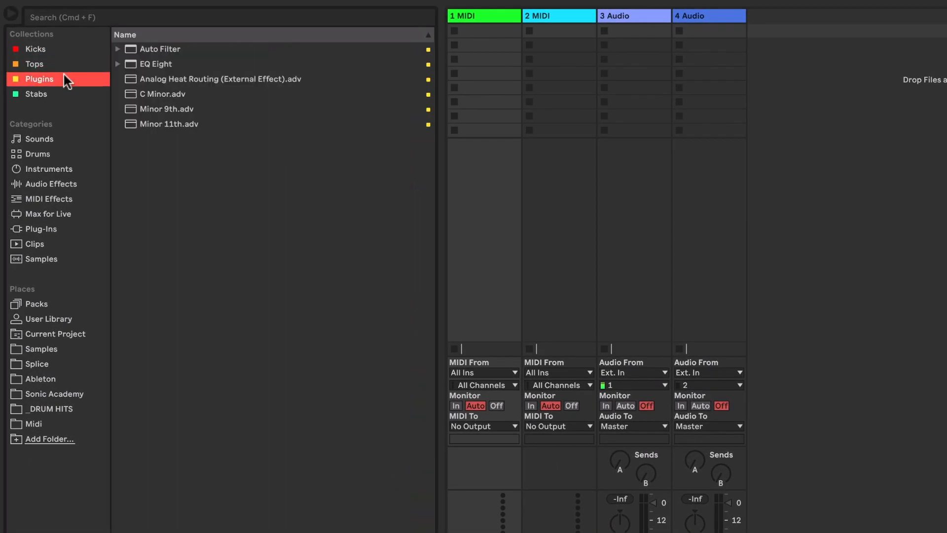
left_click(67, 89)
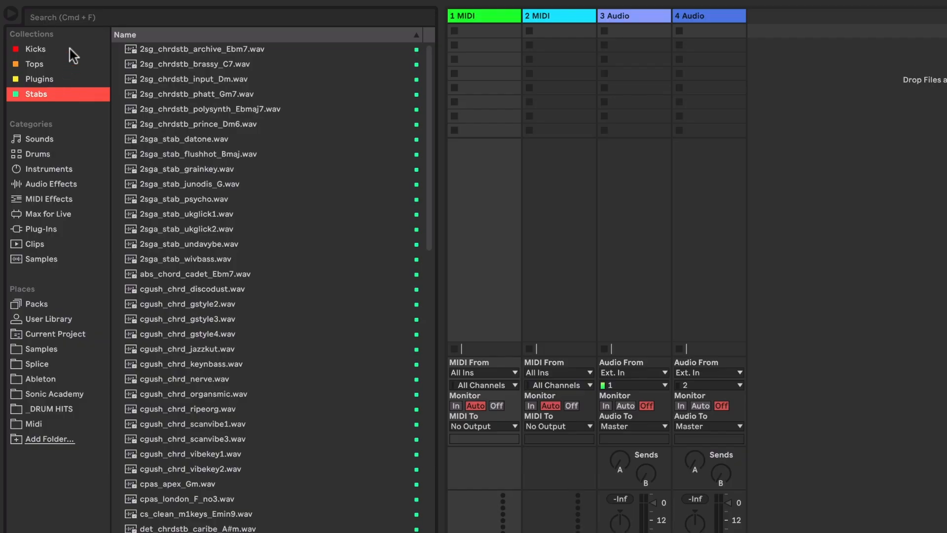
left_click(70, 49)
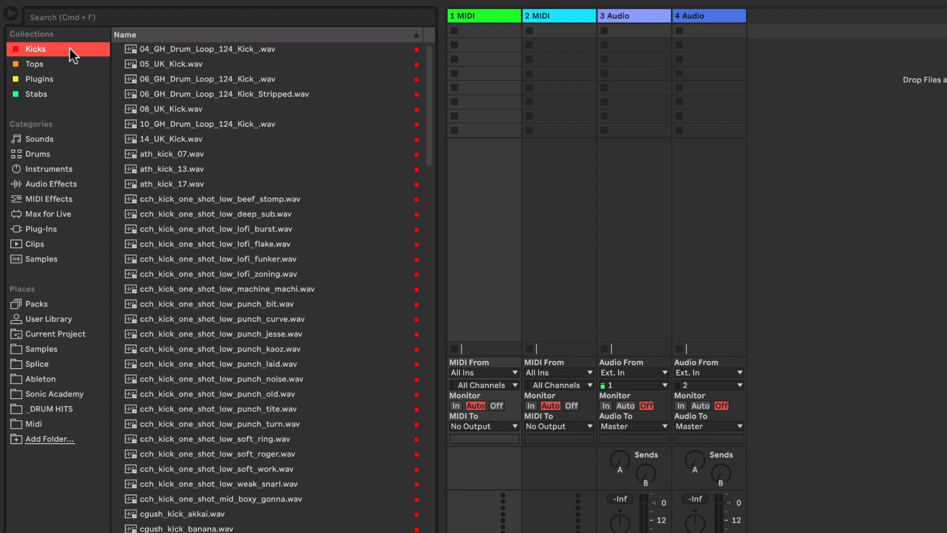
Browse the sample pack folders in the Samples place, including the MAD_VILLAINS_GHETTO_DEEP and ModeAudio - Detroit Chords folders.
left_click(55, 349)
scroll(259, 178, "down", 5)
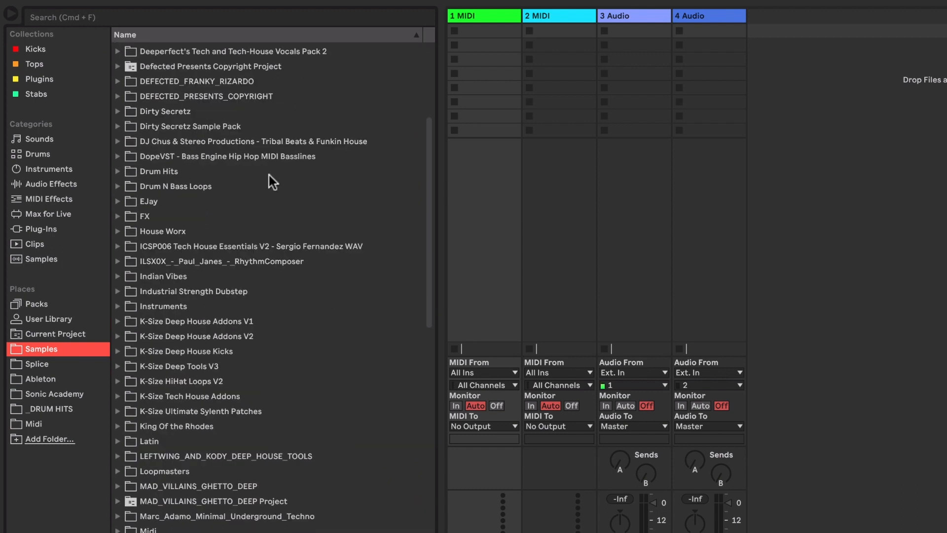
scroll(270, 181, "down", 3)
scroll(286, 190, "down", 6)
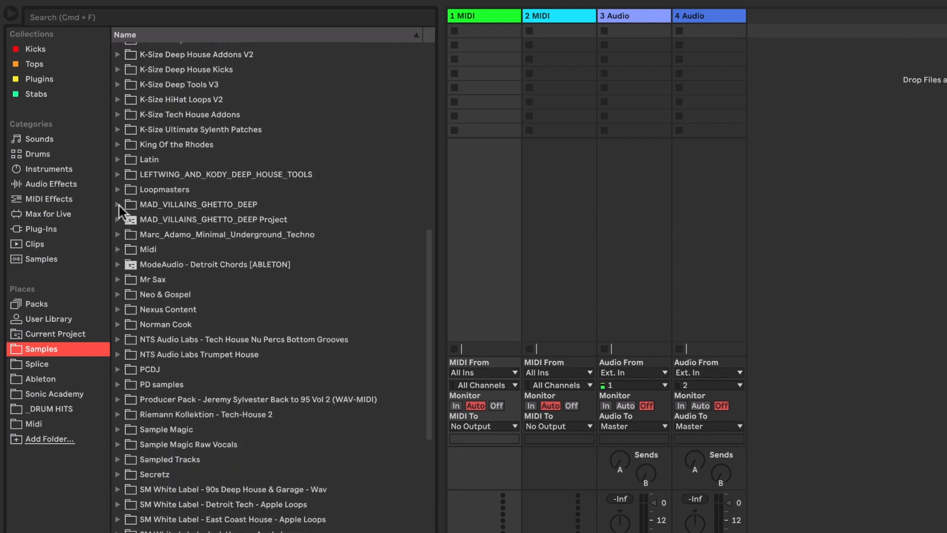
left_click(118, 205)
left_click(127, 221)
left_click(137, 263)
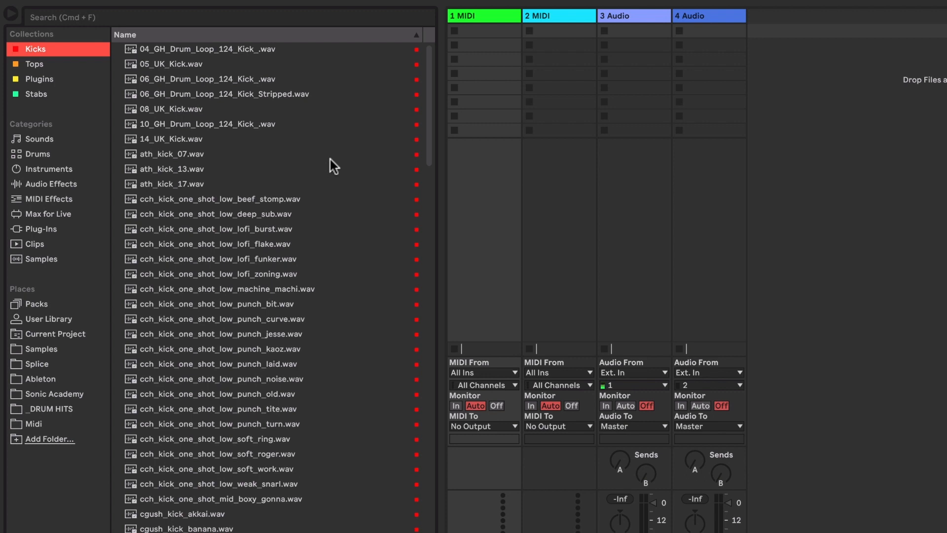
View the Tops collection, and inspect the Auto Filter, EQ Eight, Analog Heat Routing and Minor 9th entries in the Plugins collection.
left_click(37, 63)
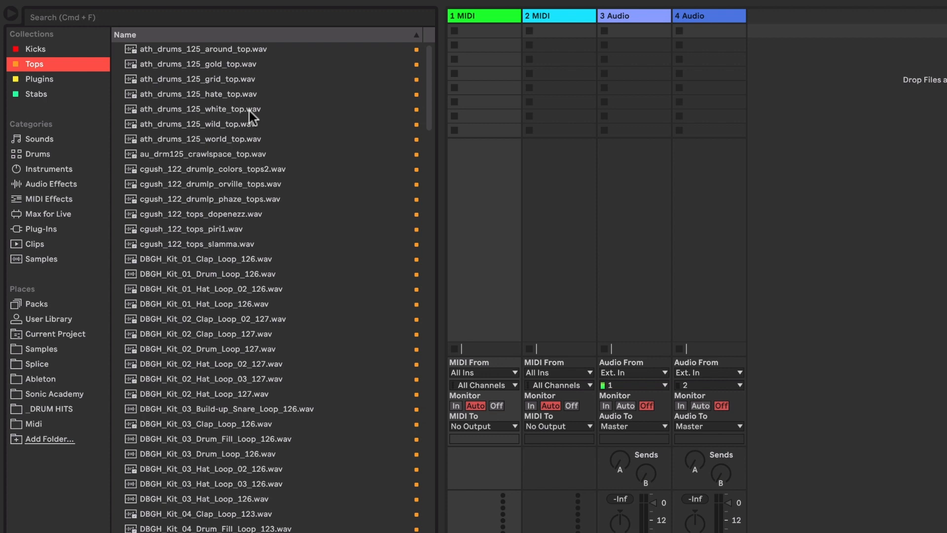
left_click(66, 81)
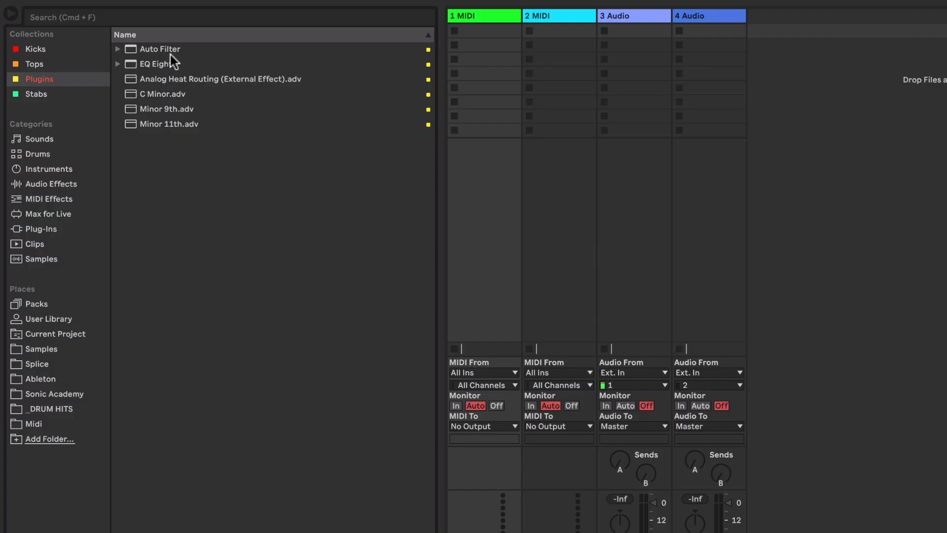
left_click(172, 49)
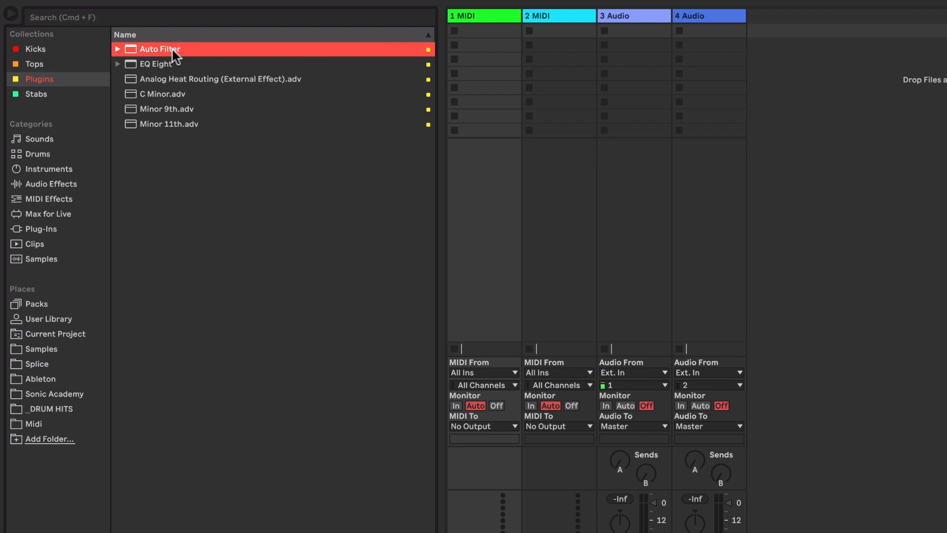
left_click(171, 64)
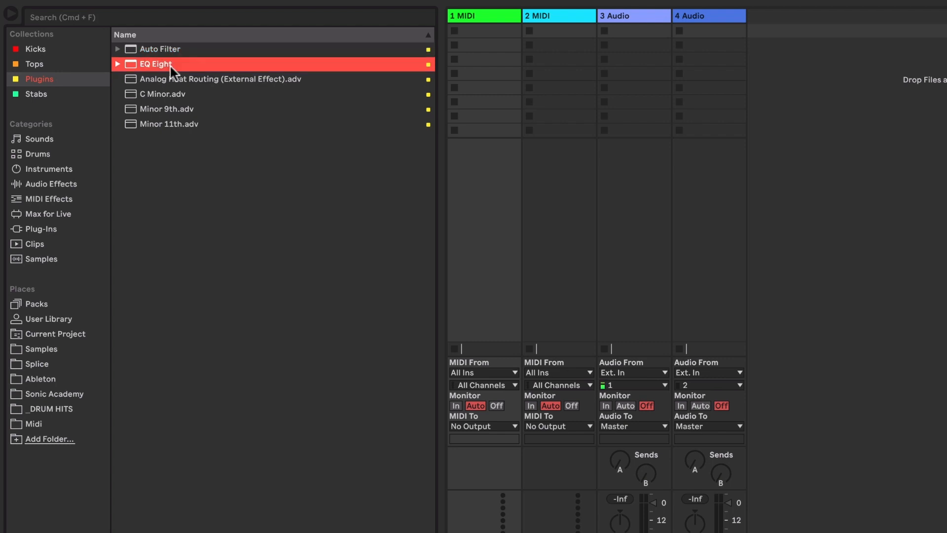
left_click(188, 78)
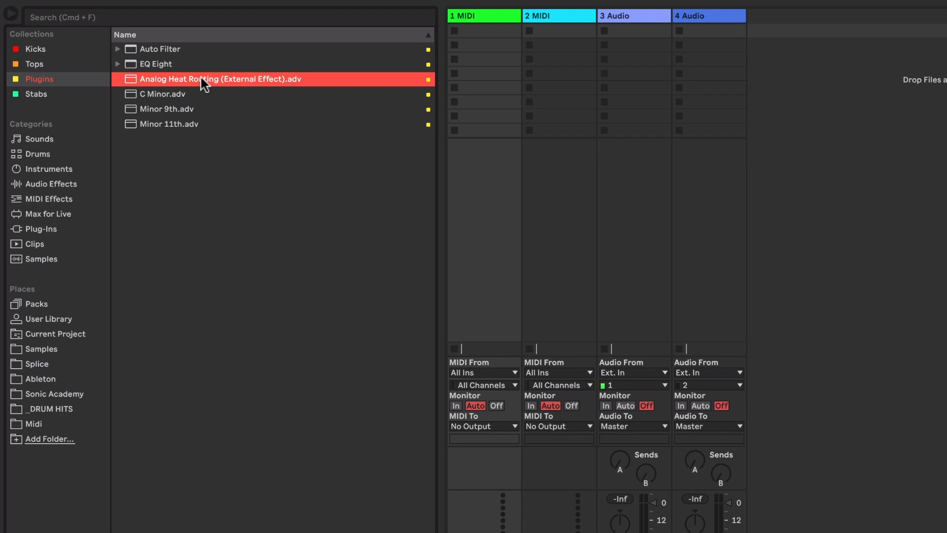
left_click(190, 111)
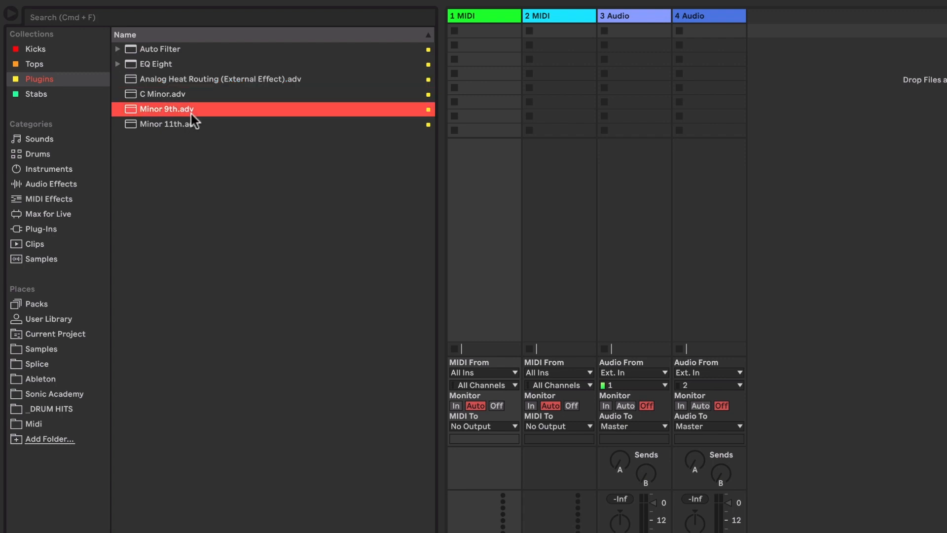
Compare the Stabs, Kicks, Tops and Plugins collections by switching between them, ending on Stabs.
left_click(84, 93)
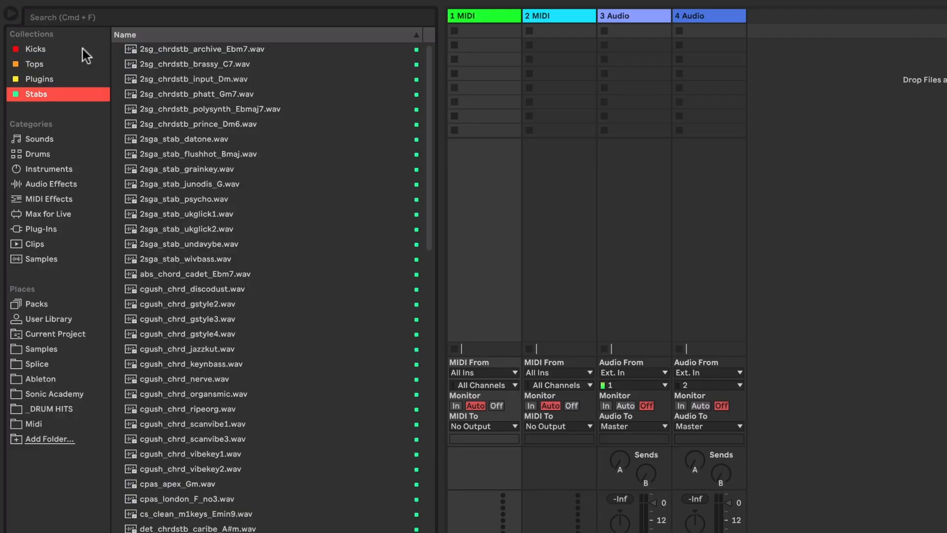
left_click(79, 48)
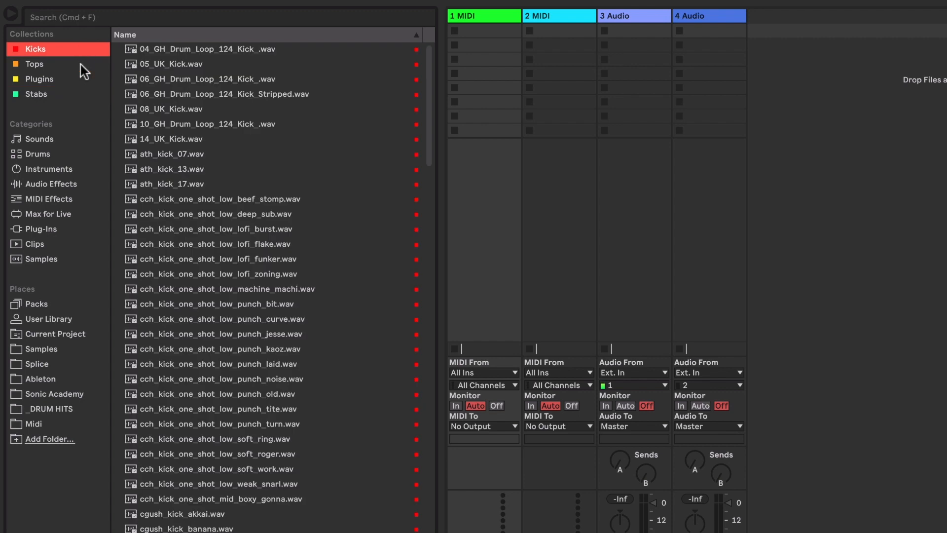
left_click(81, 64)
left_click(75, 50)
left_click(75, 65)
left_click(70, 80)
left_click(67, 92)
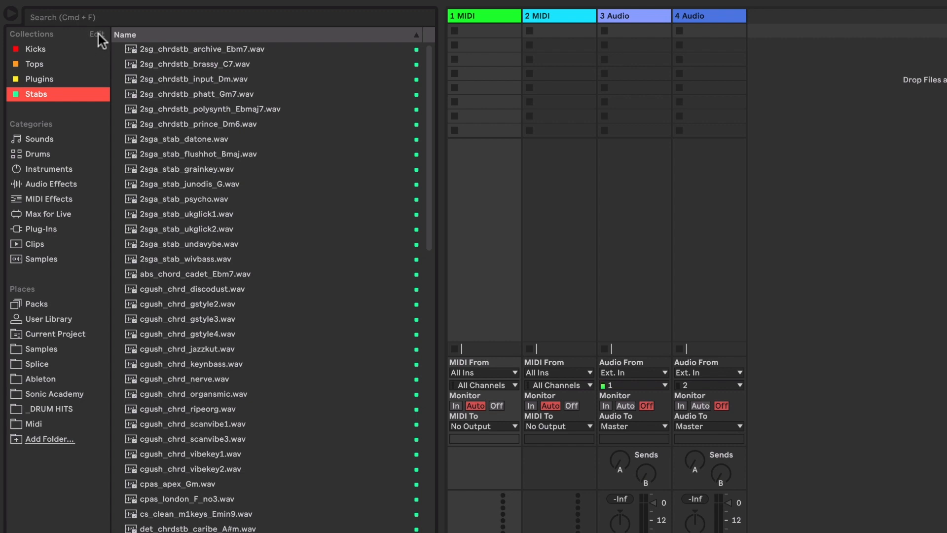
Make the Blue collection visible in the Collections list and rename it FX.
left_click(98, 34)
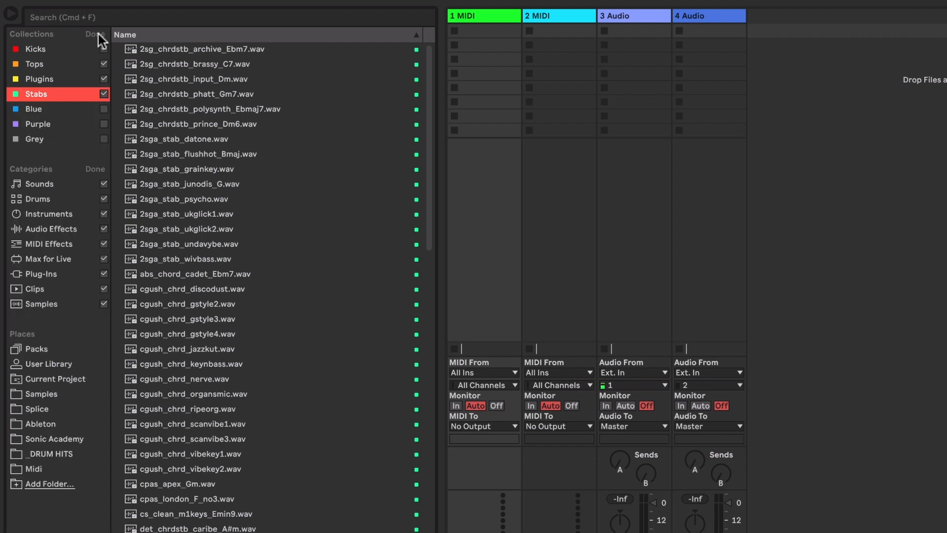
left_click(81, 108)
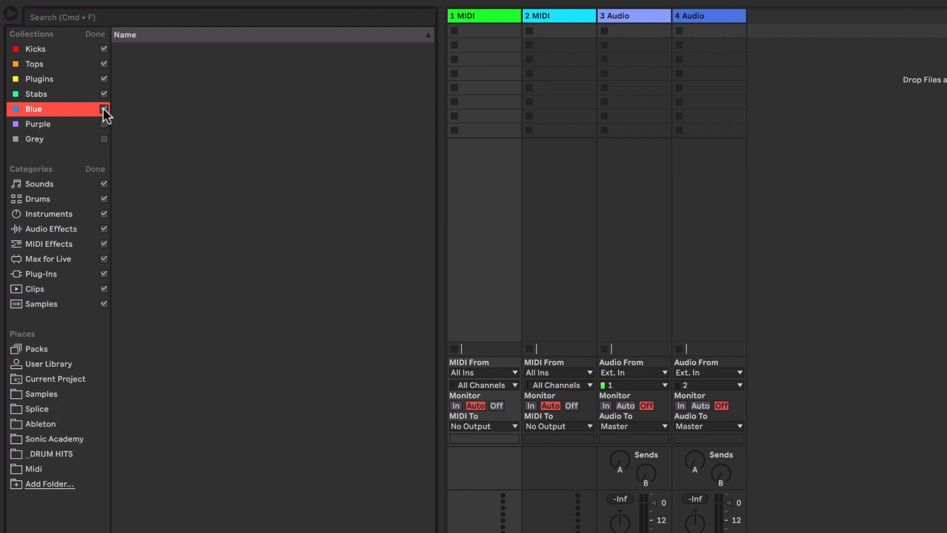
left_click(101, 36)
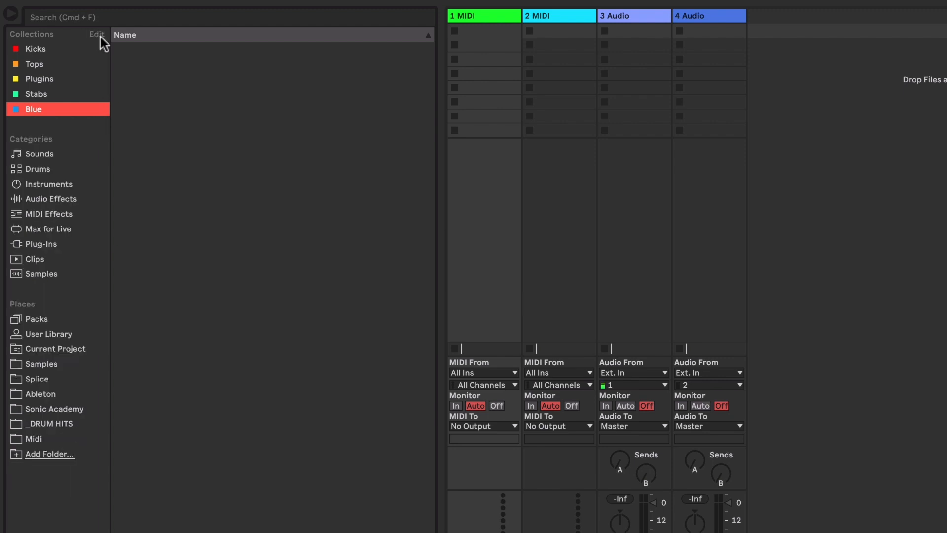
right_click(36, 111)
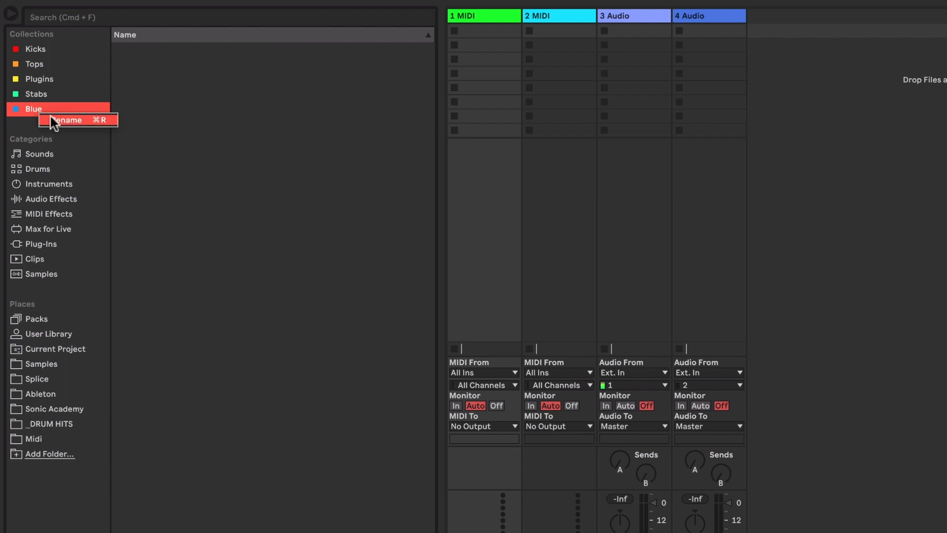
left_click(52, 120)
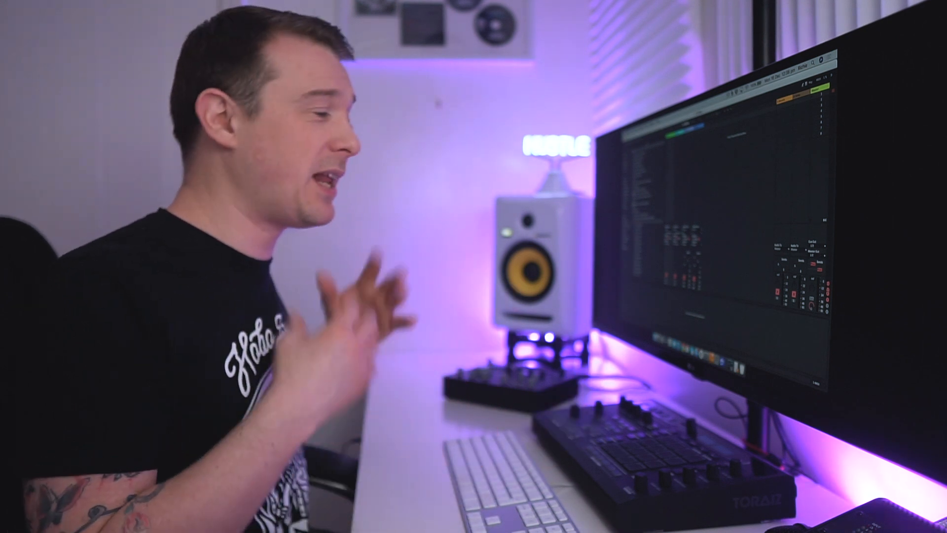
Search the Samples place for "vinyl" and expand Sample Magic's Ultimate FX folders down to "tape, vinyl & static fx".
type("v")
type("inyl")
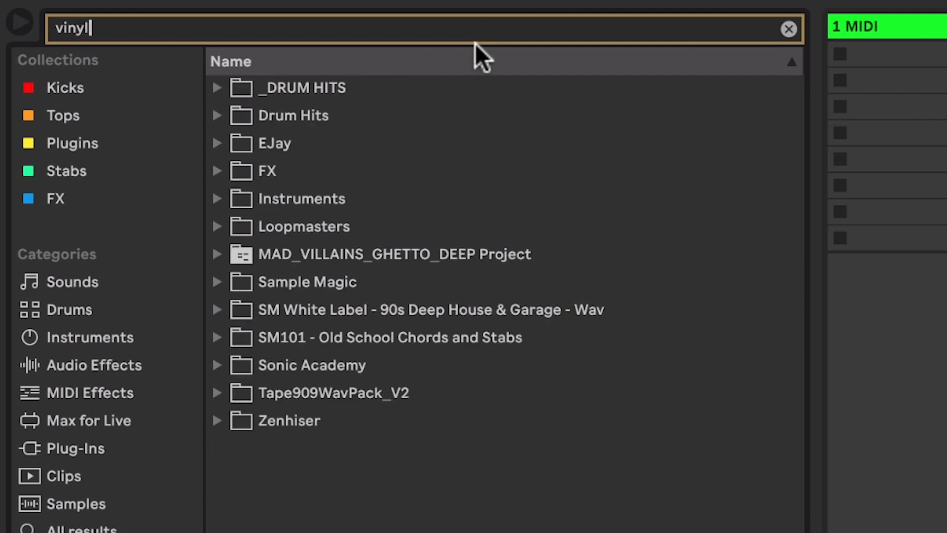
left_click(324, 288)
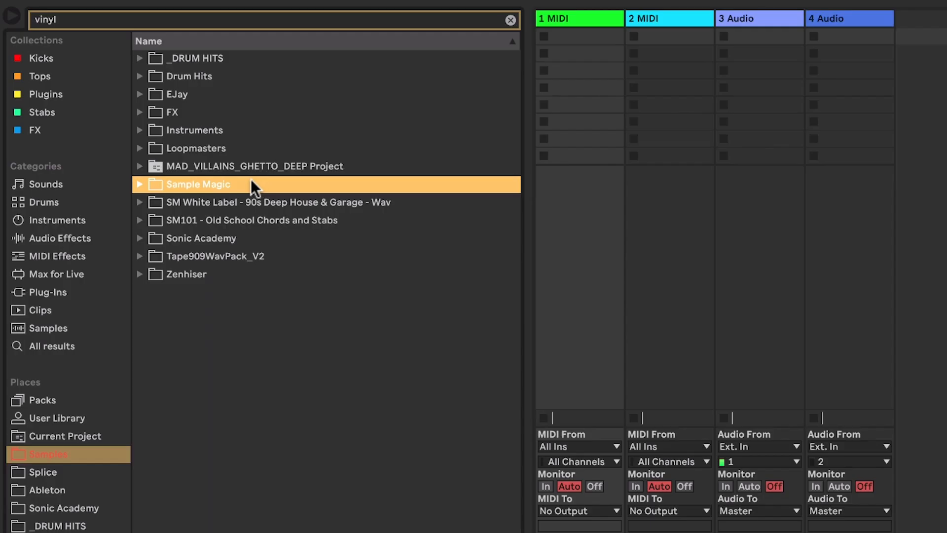
left_click(141, 182)
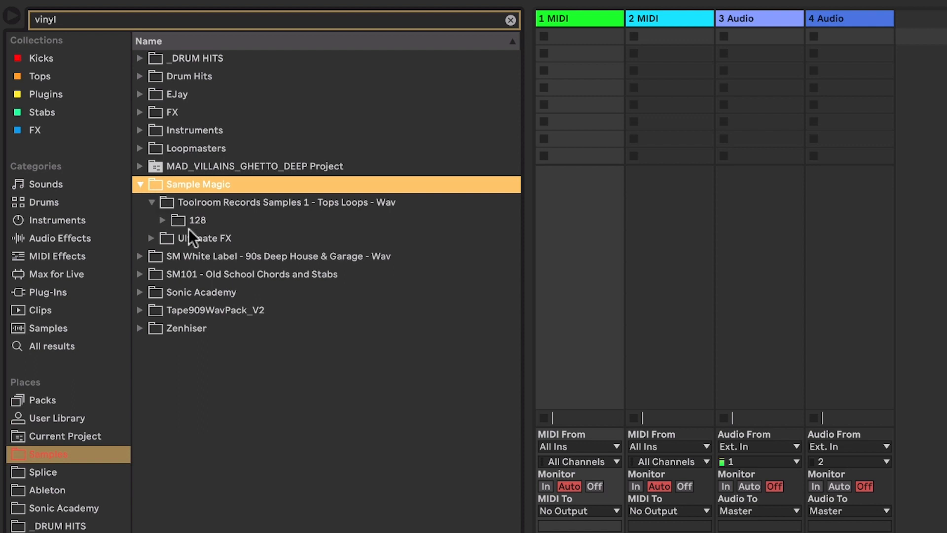
left_click(196, 240)
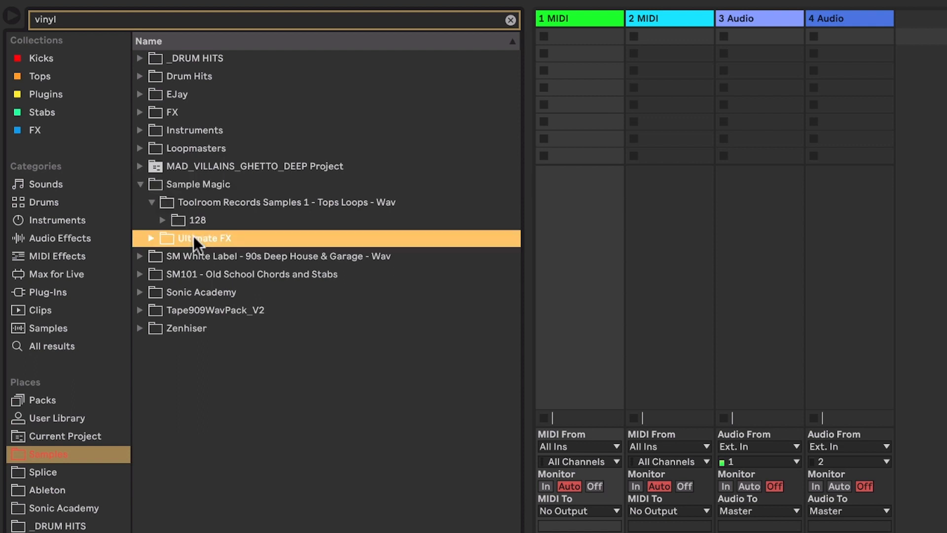
left_click(151, 238)
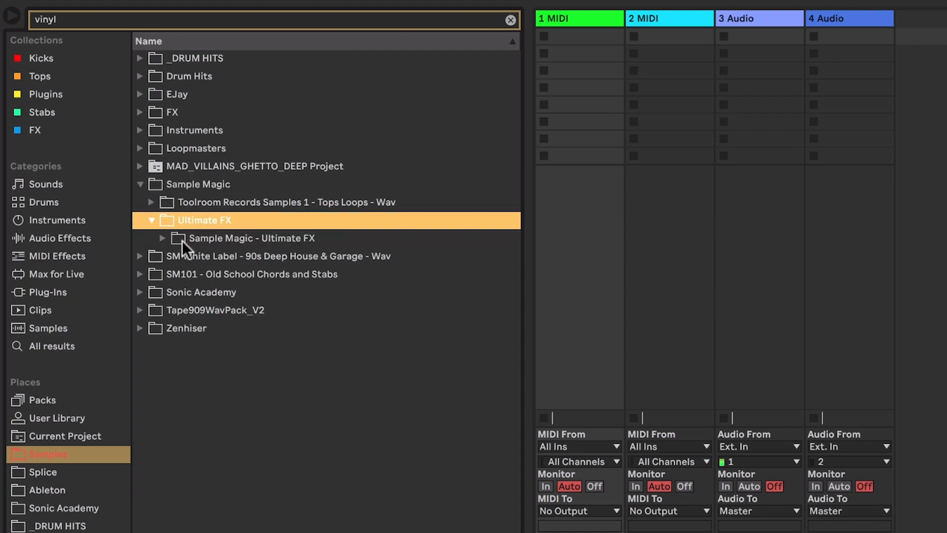
left_click(162, 238)
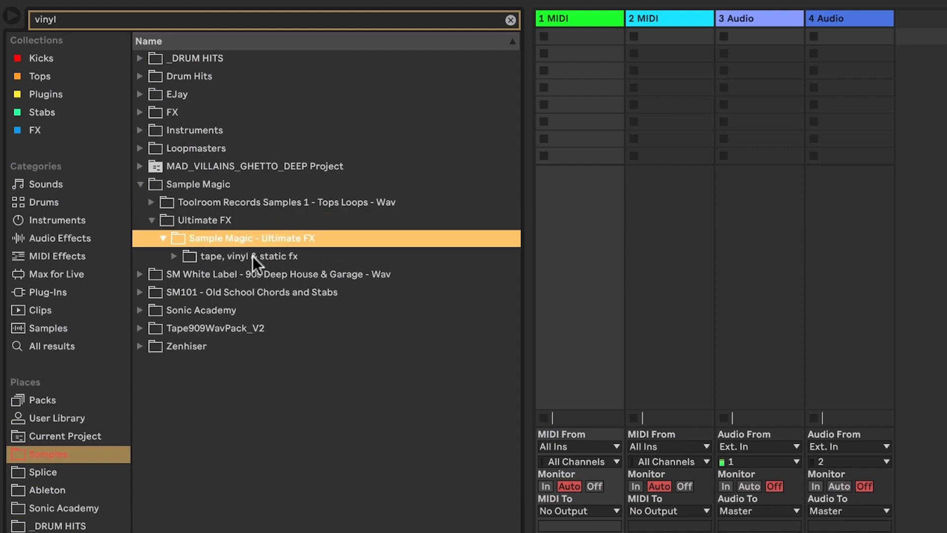
left_click(253, 256)
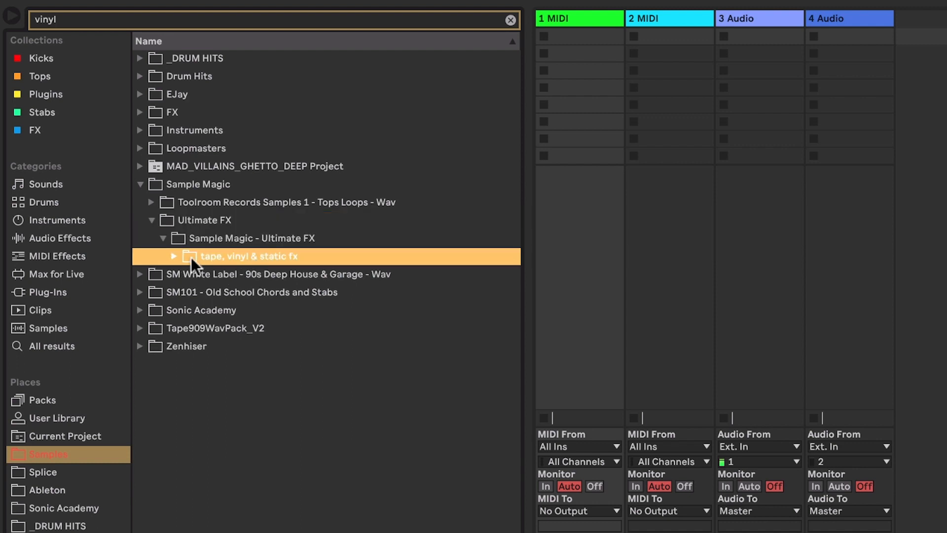
left_click(173, 256)
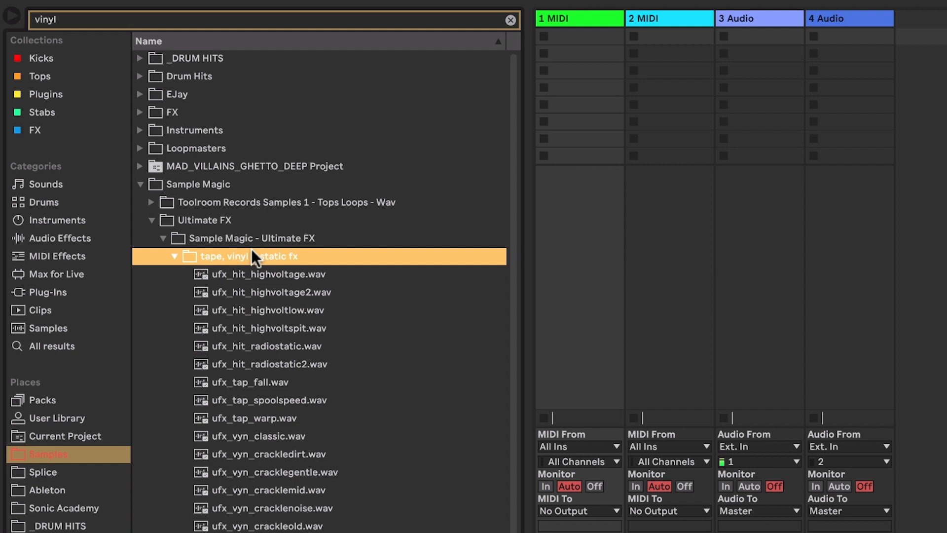
Preview the vinyl crackle samples from ufx_vyn_crackledirt.wav through ufx_vyn_cracklenoise.wav.
scroll(250, 249, "down", 5)
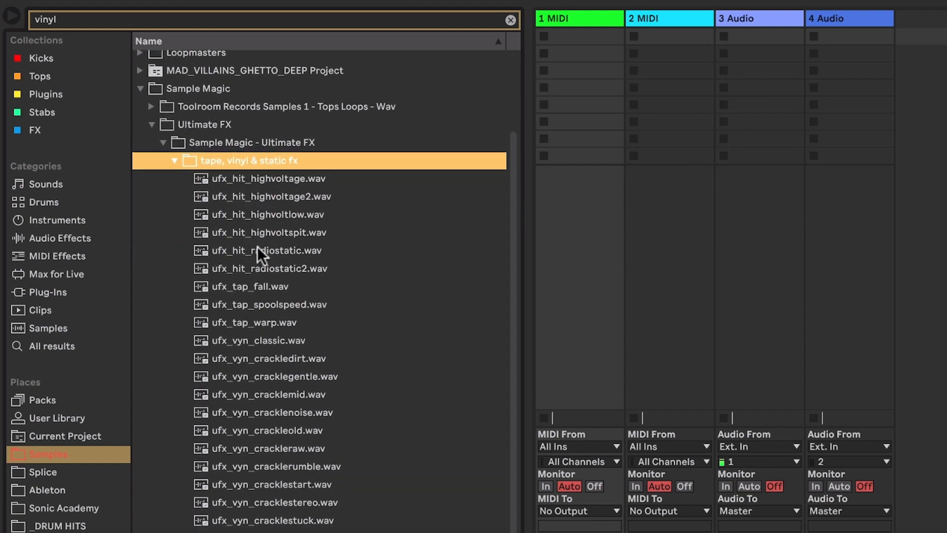
left_click(305, 358)
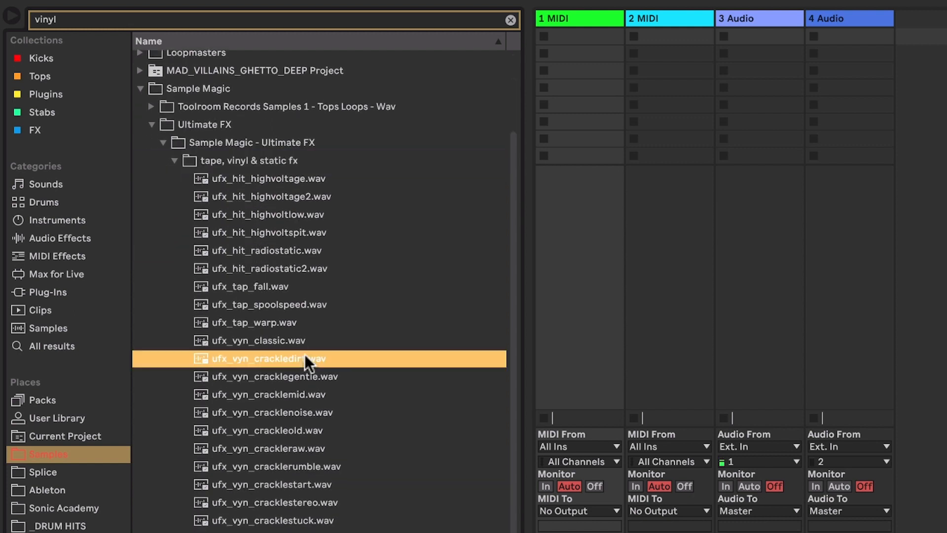
key("Down")
key("Down")
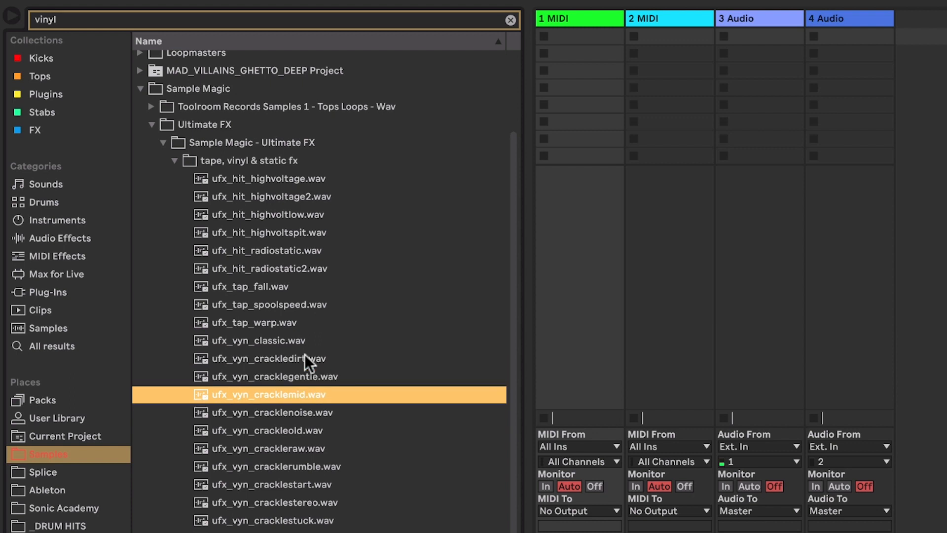
key("Down")
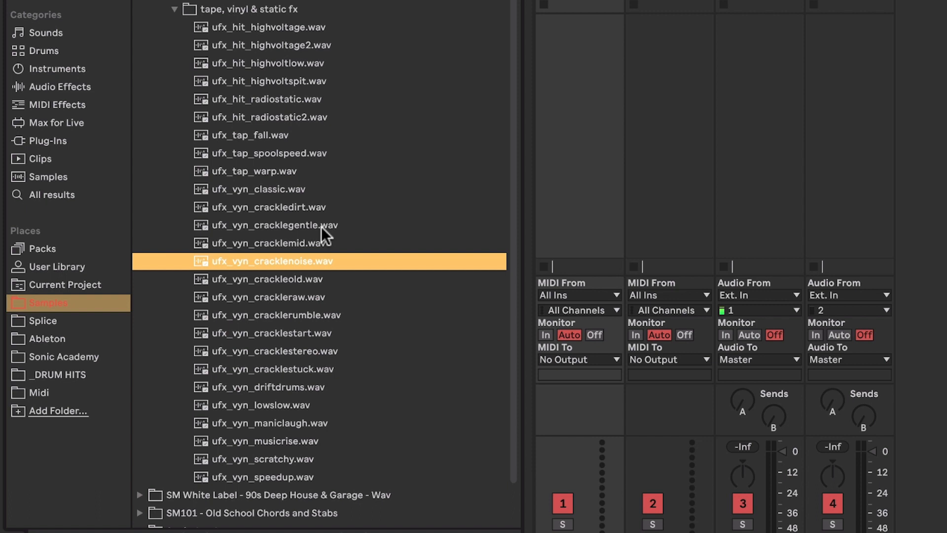
Assign the sample ufx_vyn_crackledirt.wav to the FX collection.
left_click(304, 193)
left_click(303, 204)
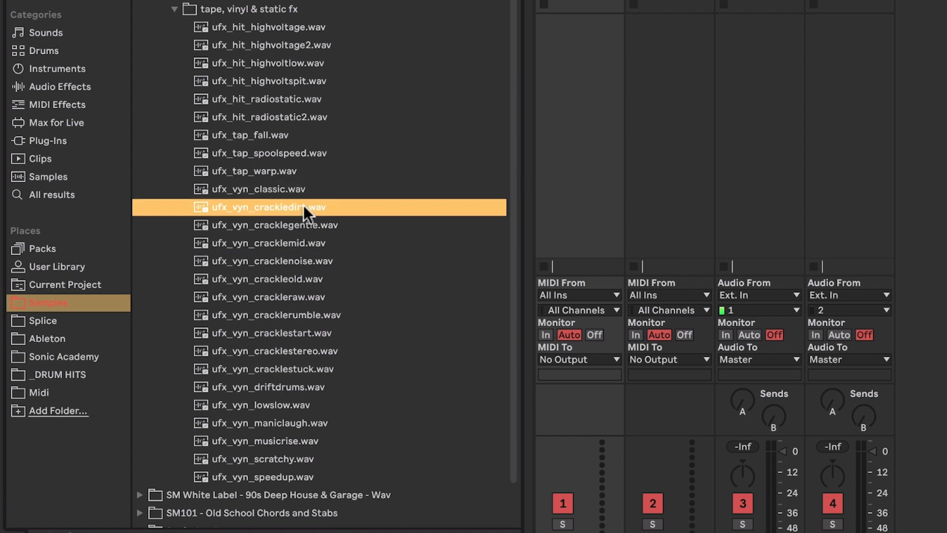
right_click(300, 203)
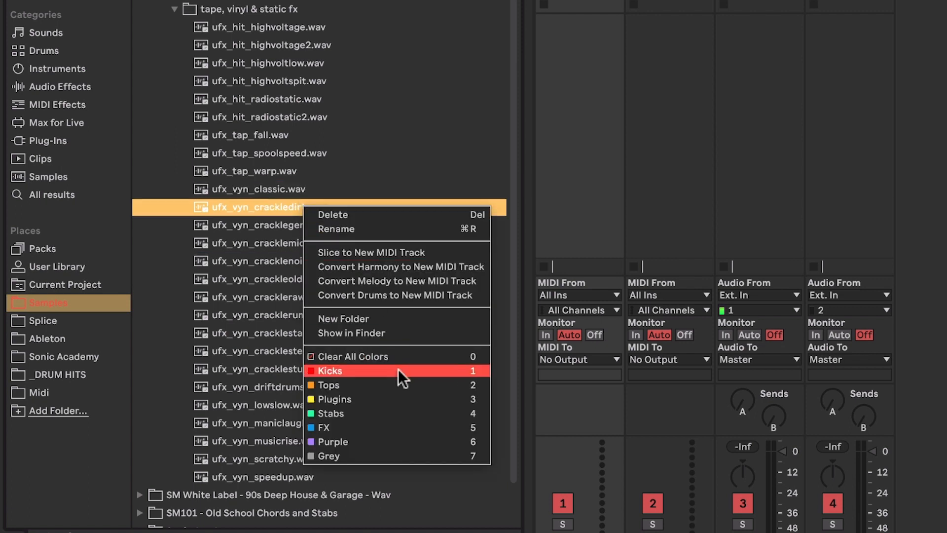
left_click(392, 428)
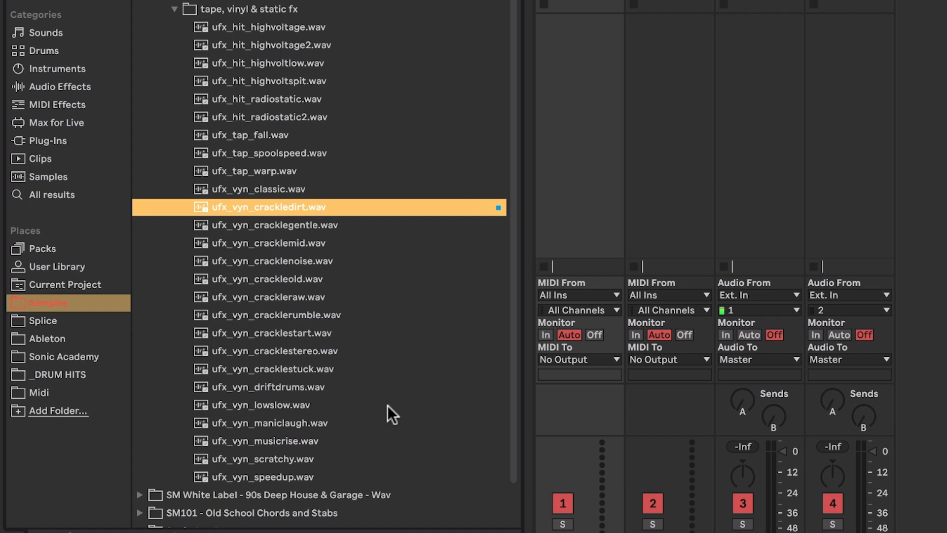
Assign the vinyl samples from ufx_vyn_cracklegentle.wav through ufx_vyn_cracklestuck.wav to the FX collection.
left_click(304, 225)
right_click(300, 224)
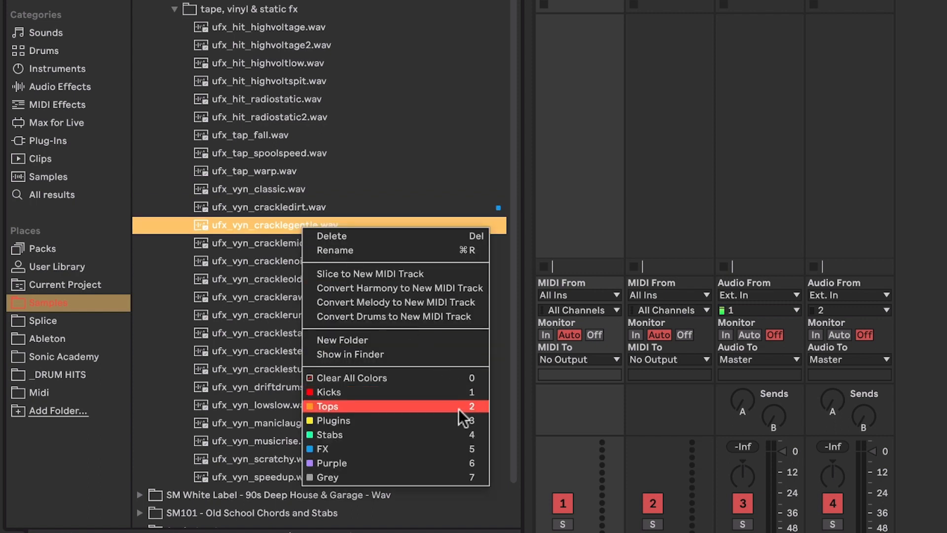
left_click(446, 446)
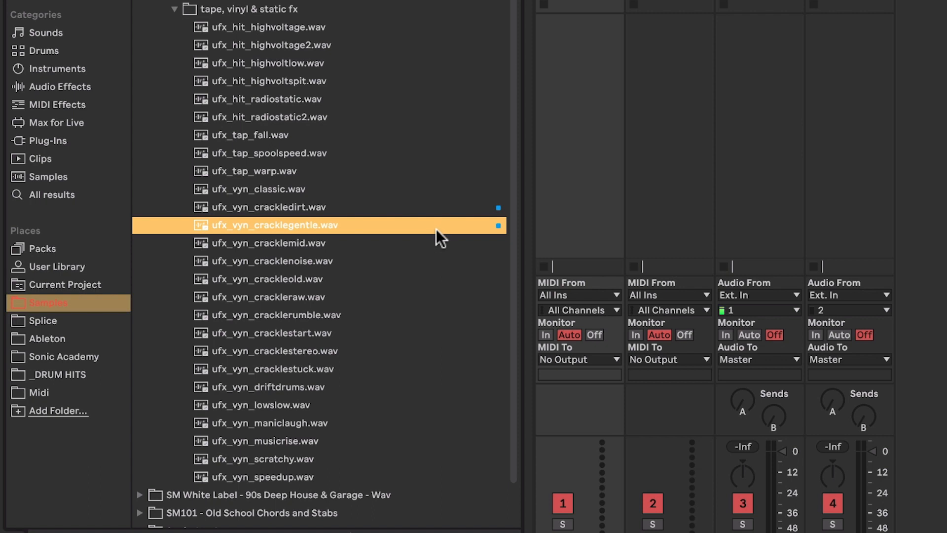
left_click(395, 241)
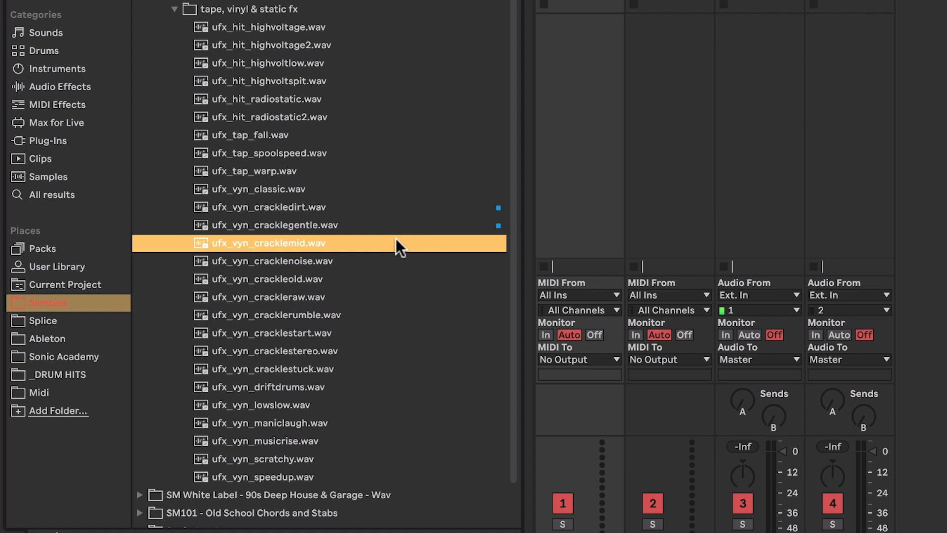
left_click(321, 369, "shift")
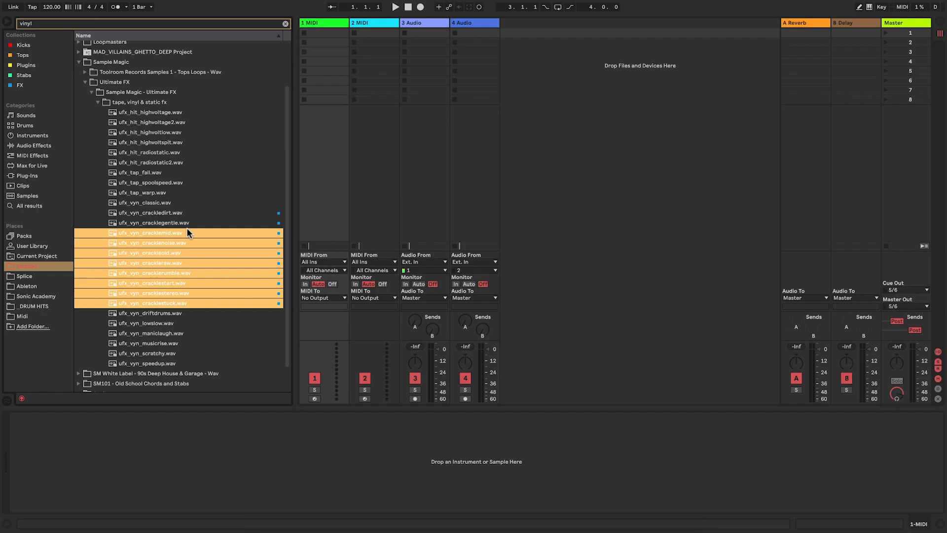
Display the FX collection and clear the "vinyl" search filter to review its samples.
left_click(22, 86)
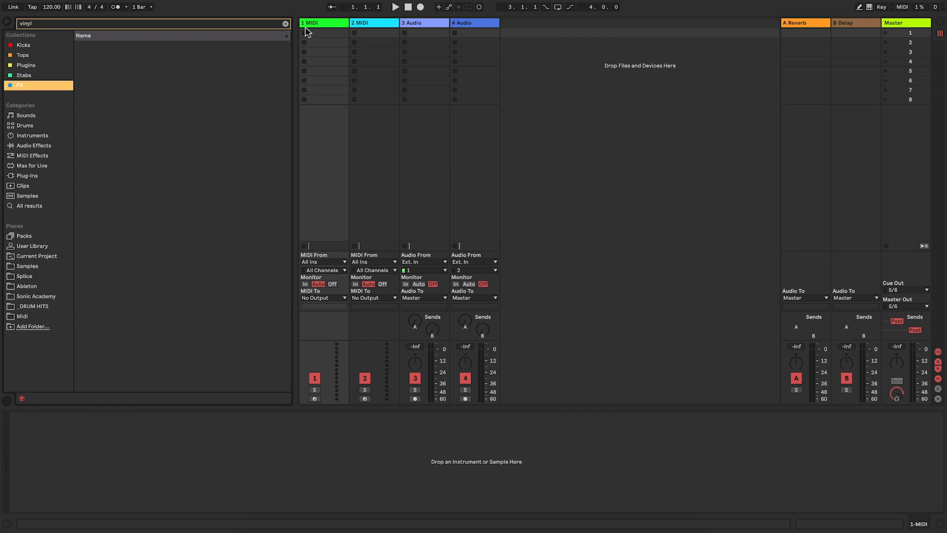
left_click(285, 25)
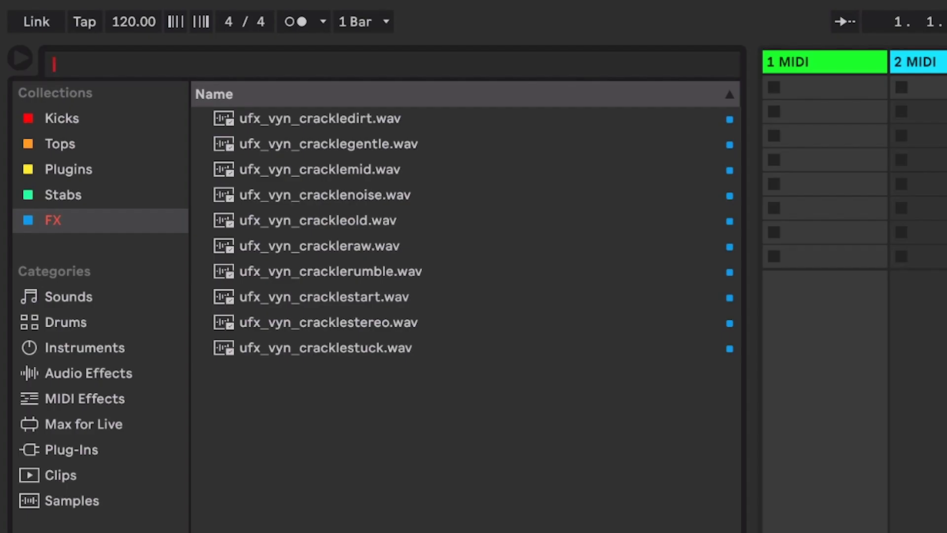
Search the Samples place for "crowd" and expand the Vengeance folder down to Vocals.
left_click(69, 530)
left_click(308, 59)
type("cr")
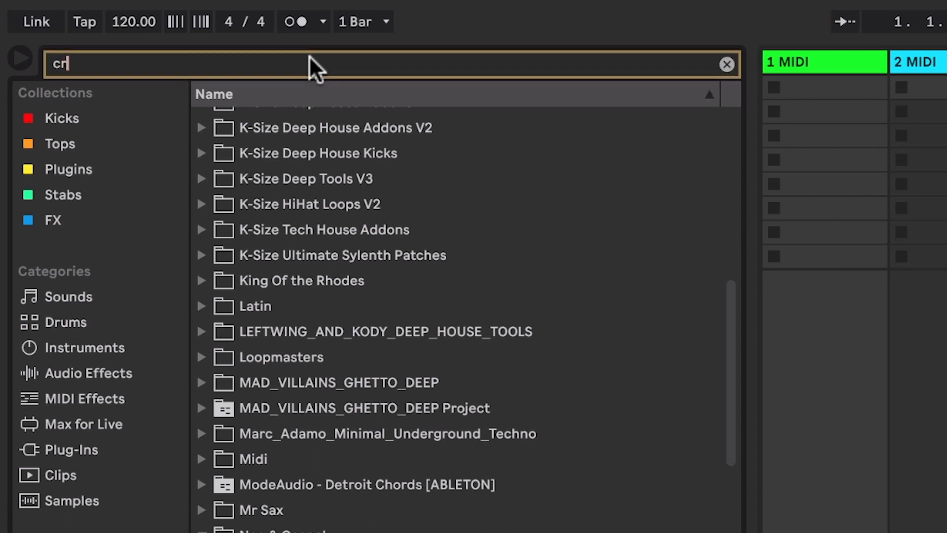
type("owd")
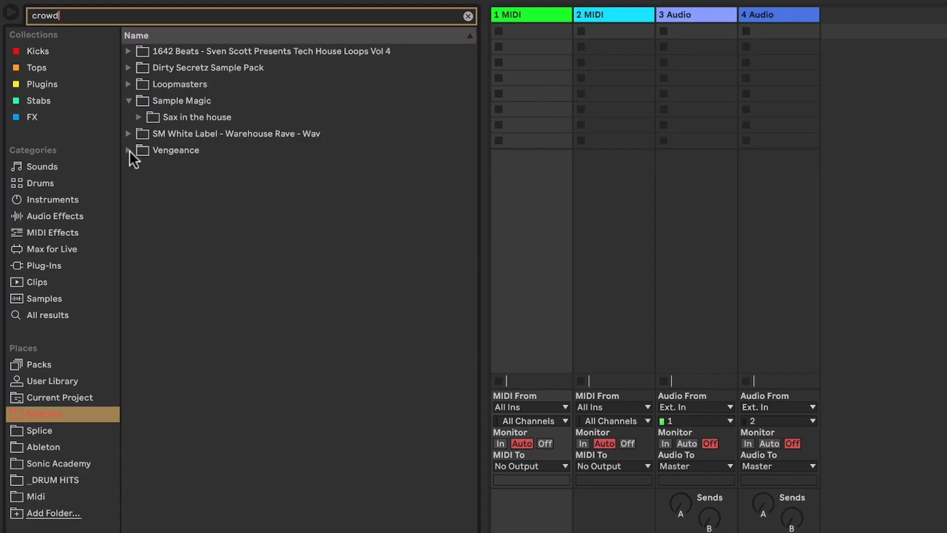
left_click(126, 149)
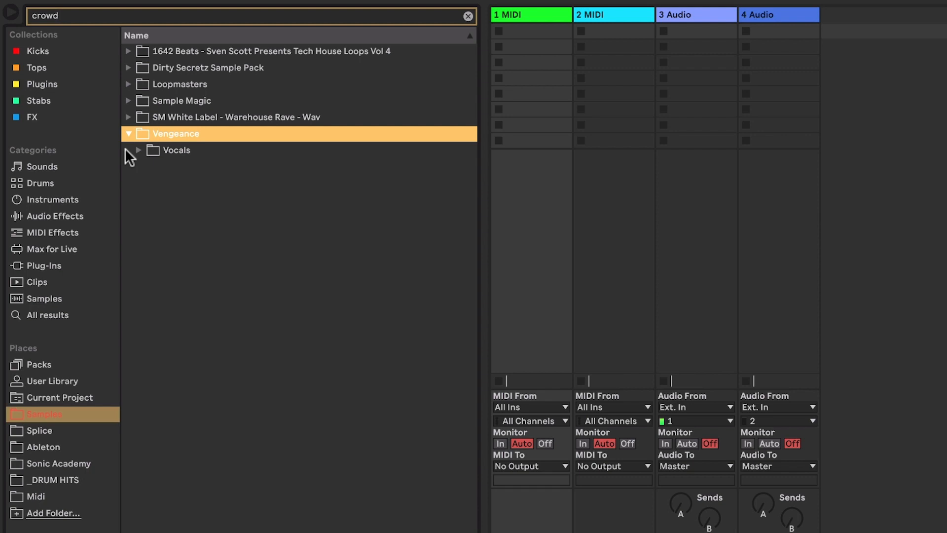
left_click(138, 150)
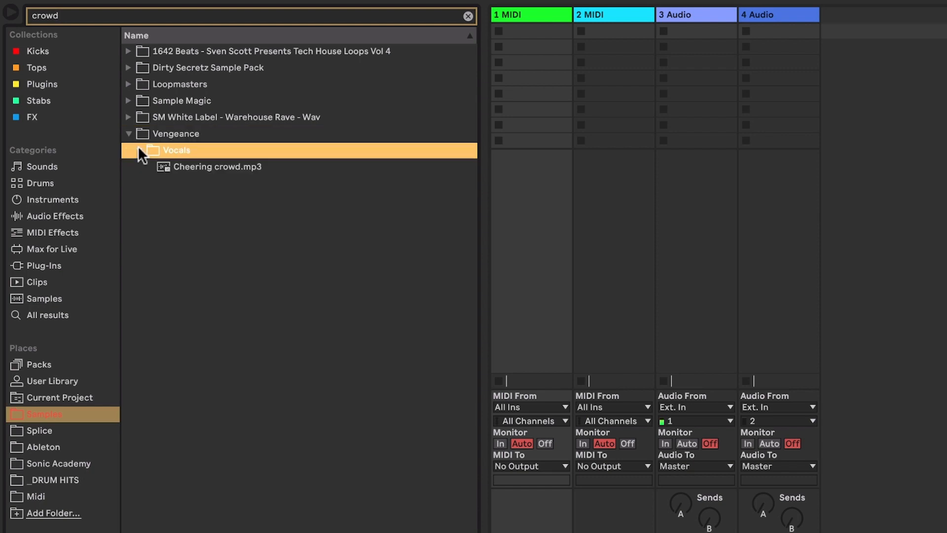
Preview Cheering crowd.mp3 and assign it to the FX collection.
left_click(215, 167)
right_click(250, 164)
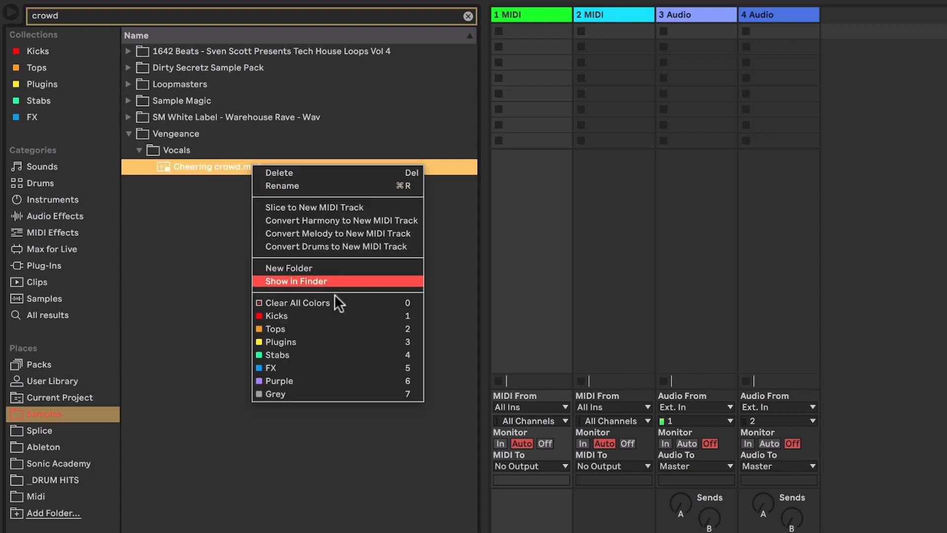
left_click(335, 367)
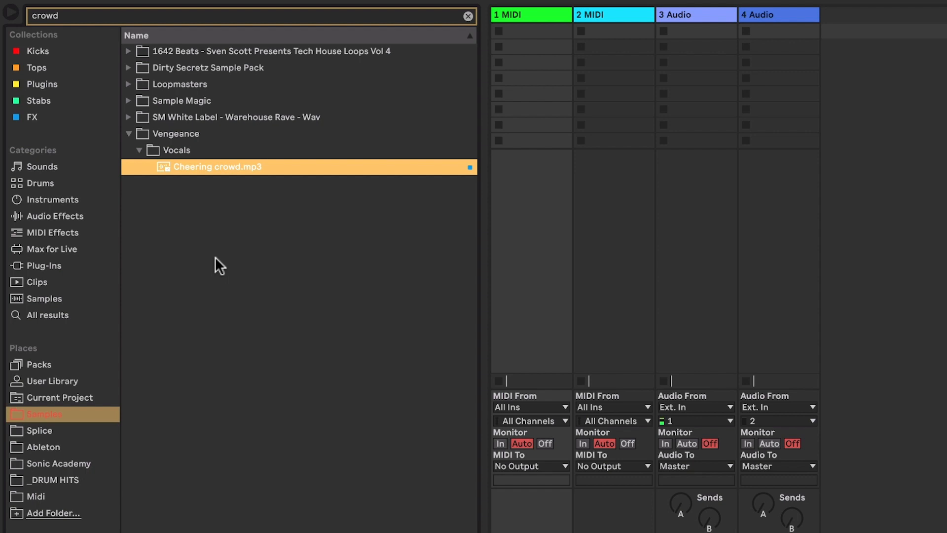
Show the "crowd" search results in the Splice place and expand sounds, packs and the Crowds folder.
left_click(57, 424)
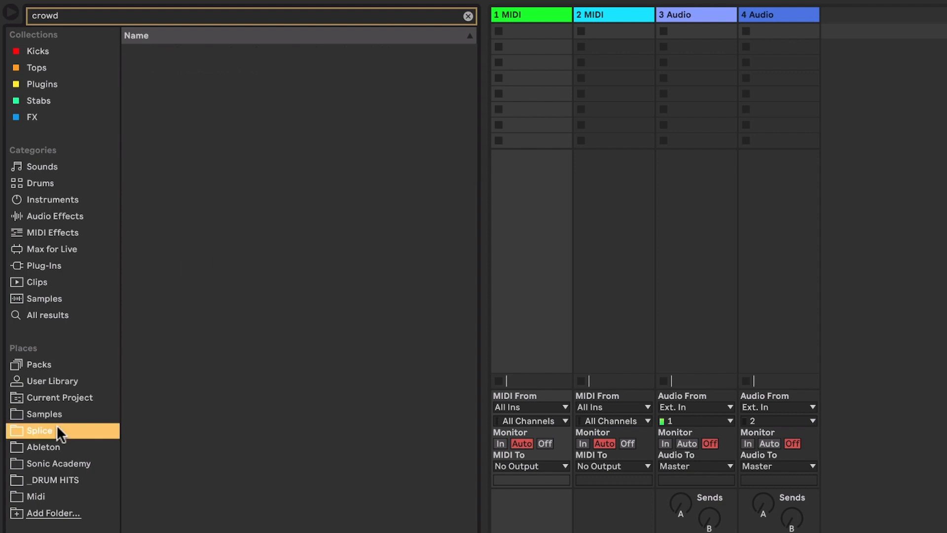
left_click(135, 66)
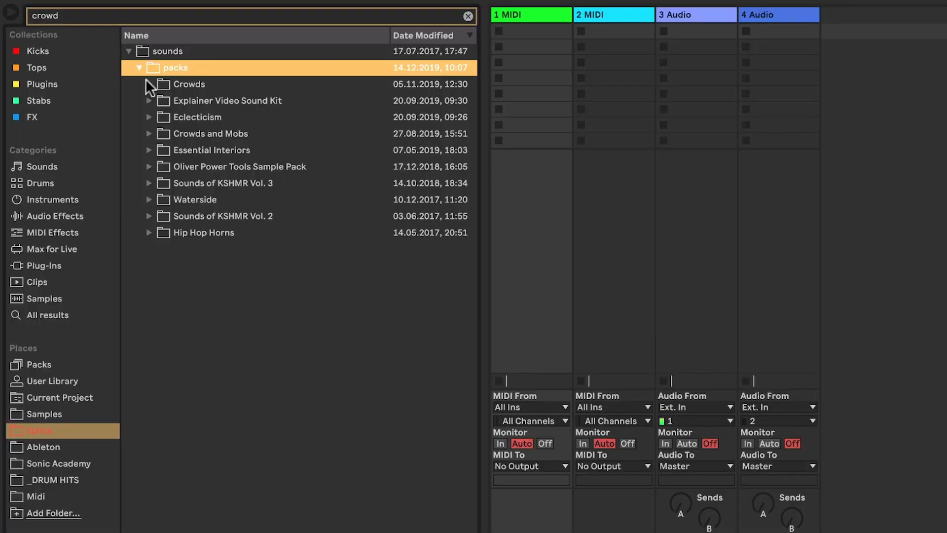
left_click(186, 85)
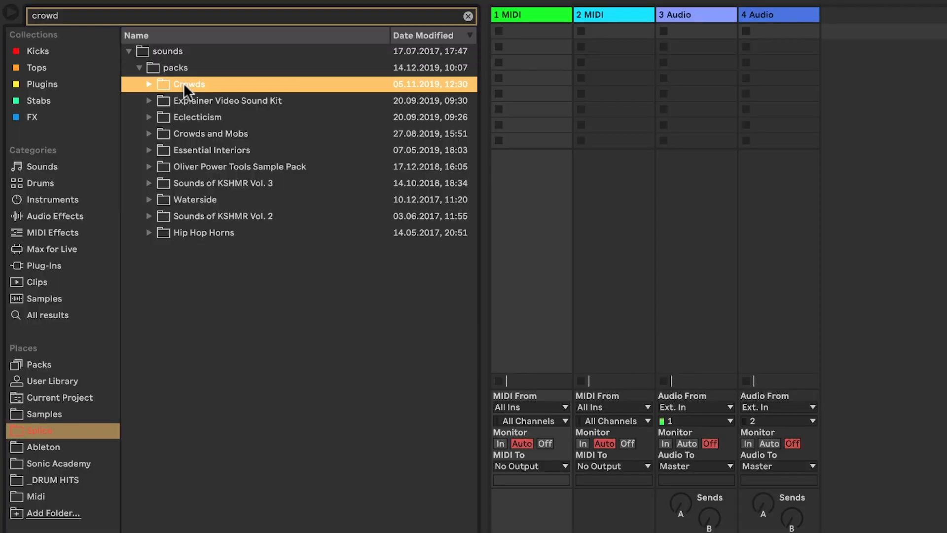
left_click(148, 85)
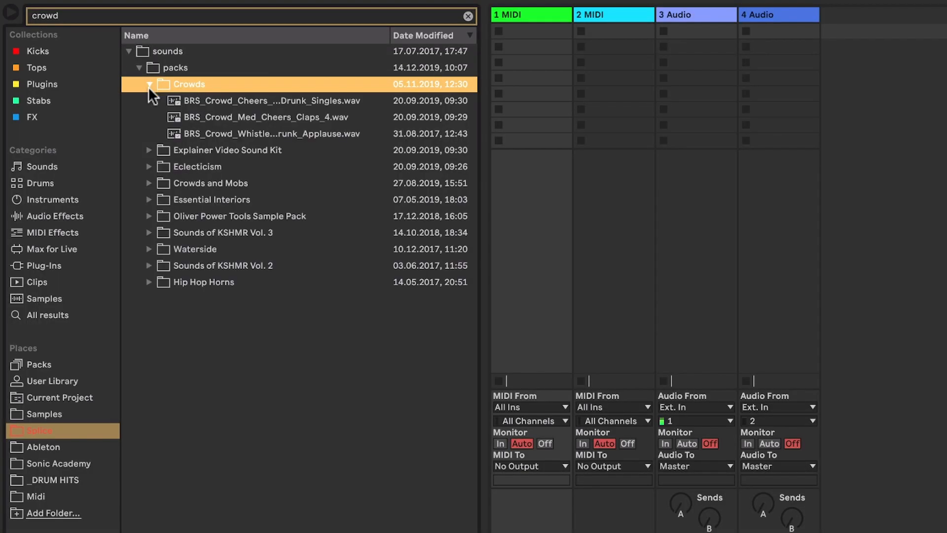
Preview each of the BRS_Crowd samples in the Crowds folder.
left_click(259, 101)
key("Down")
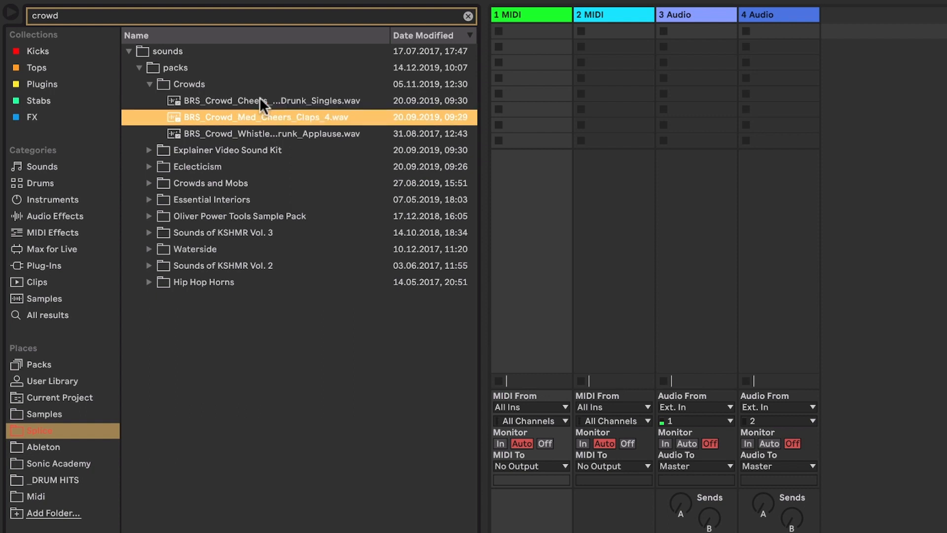
key("Down")
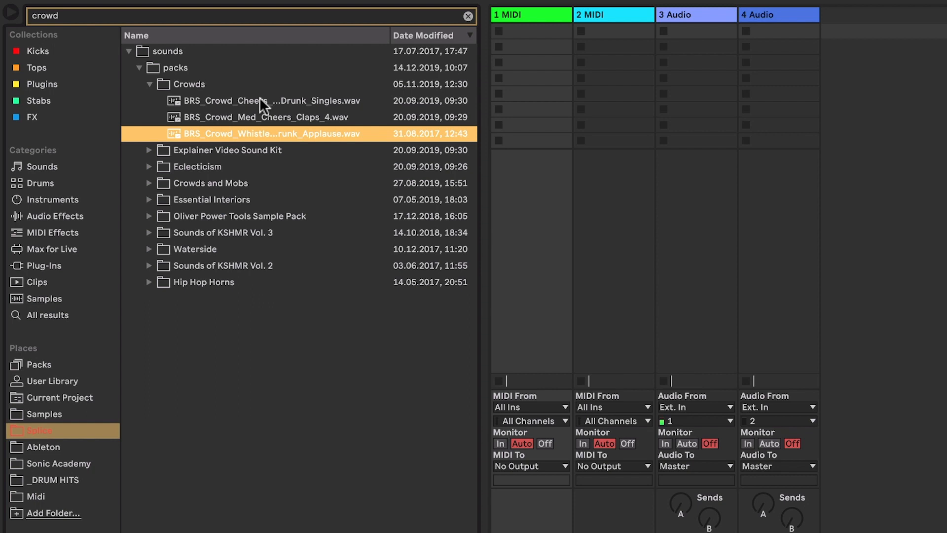
Assign all three BRS_Crowd samples in the Crowds folder to the FX collection together.
left_click(259, 97, "shift")
right_click(259, 96)
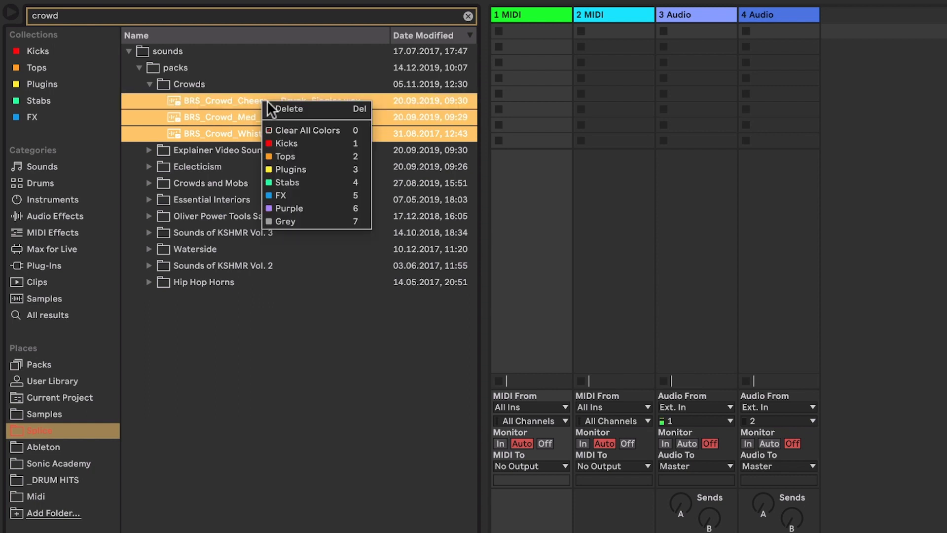
left_click(322, 194)
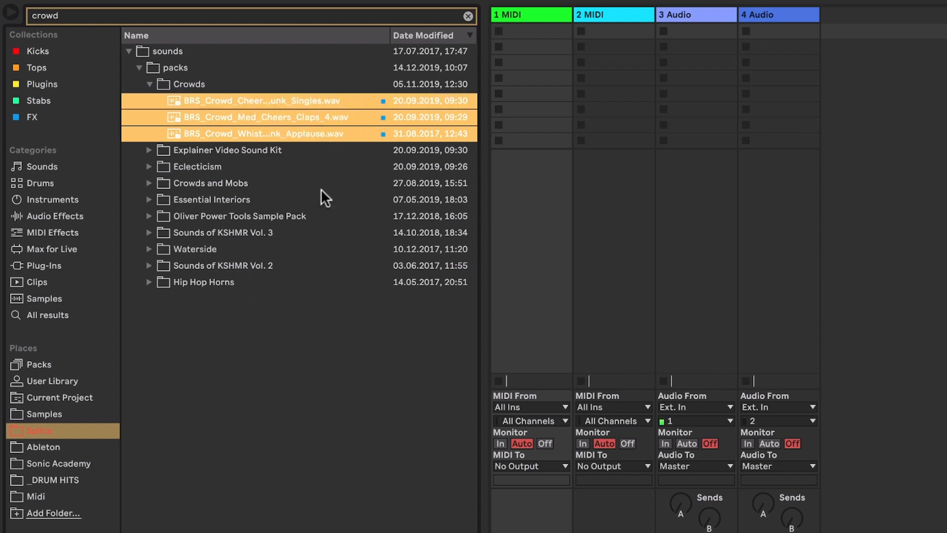
left_click(205, 84)
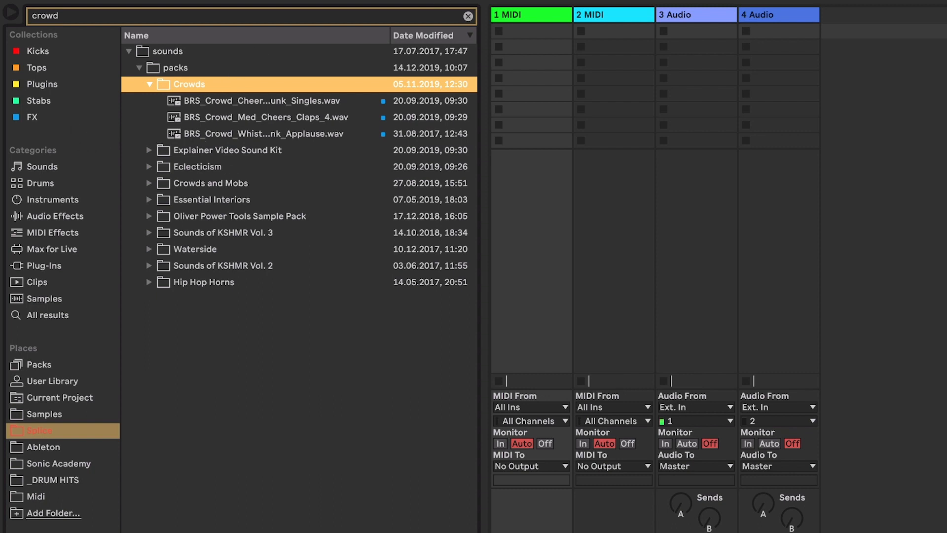
Clear the "crowd" search filter and display the FX collection to review its crowd and crackle samples.
left_click(464, 16)
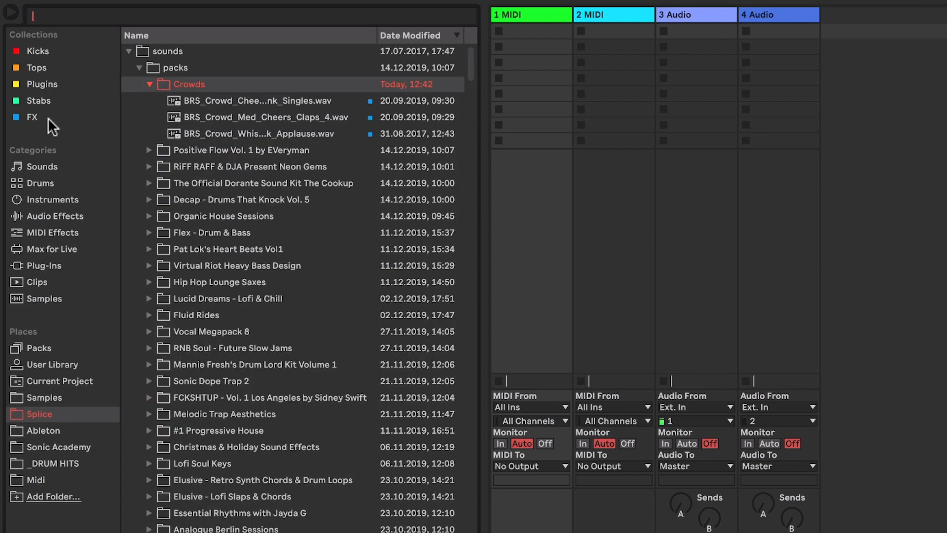
left_click(50, 117)
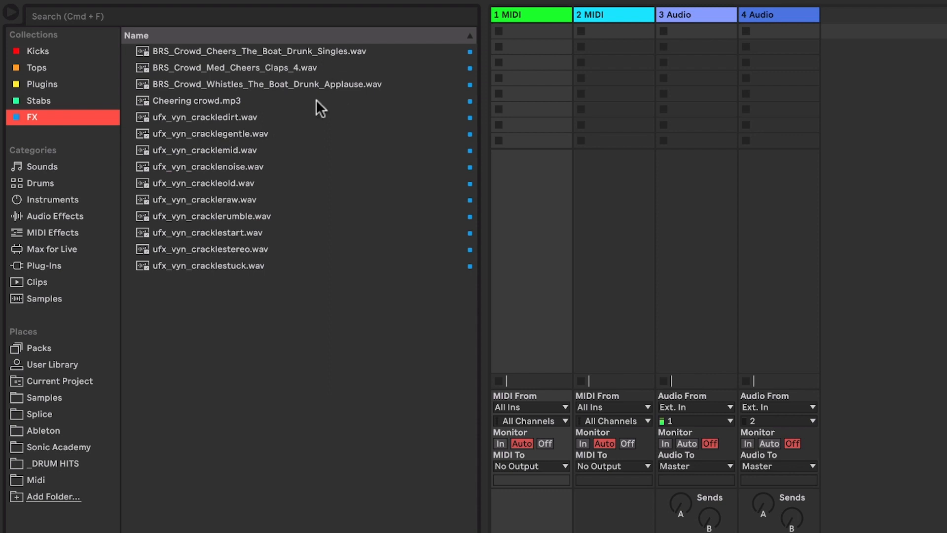